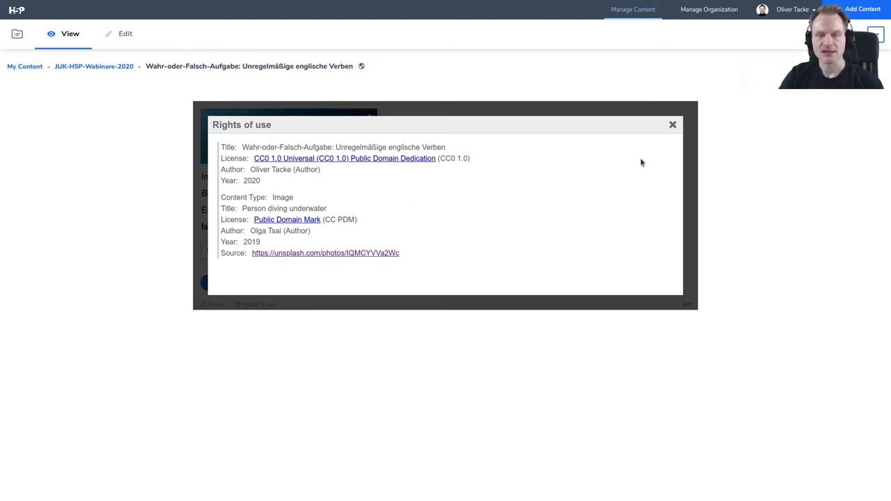
Close the rights of use overview and open the true/false question's own metadata for editing.
{"action": "left_click", "coordinate": [673, 127]}
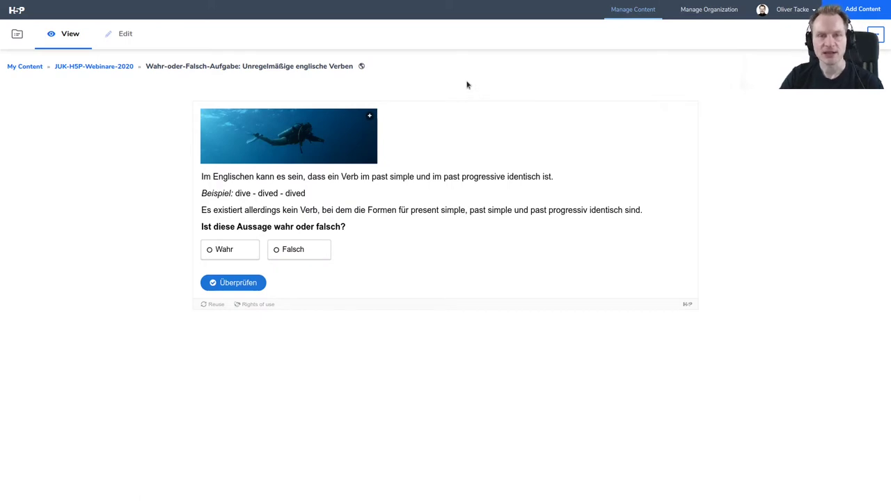
{"action": "left_click", "coordinate": [127, 33]}
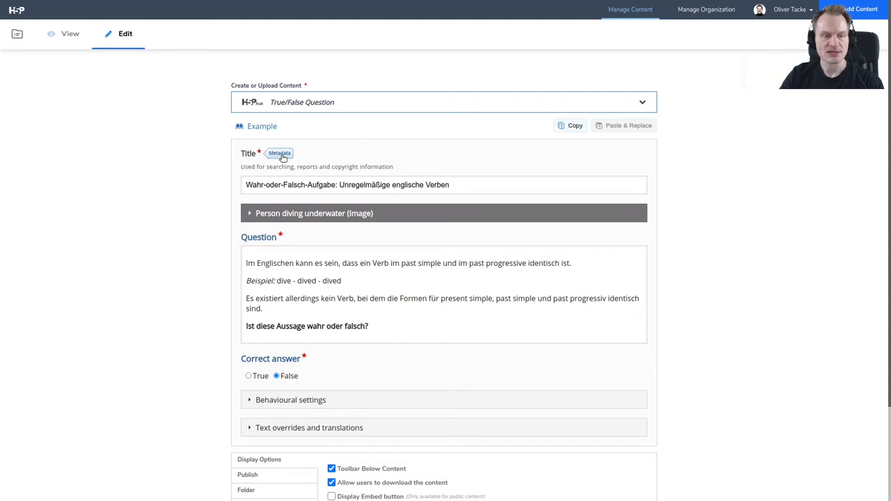
{"action": "left_click", "coordinate": [280, 154]}
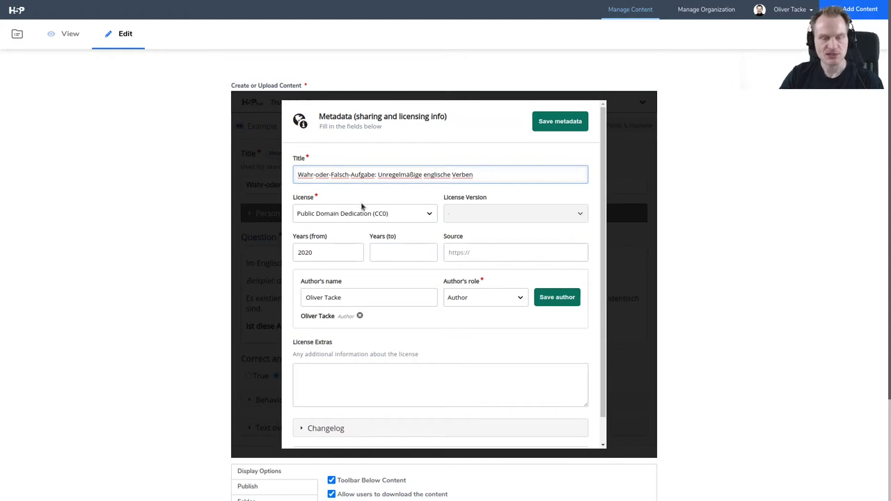
{"action": "left_click", "coordinate": [328, 252]}
{"action": "left_click", "coordinate": [388, 252]}
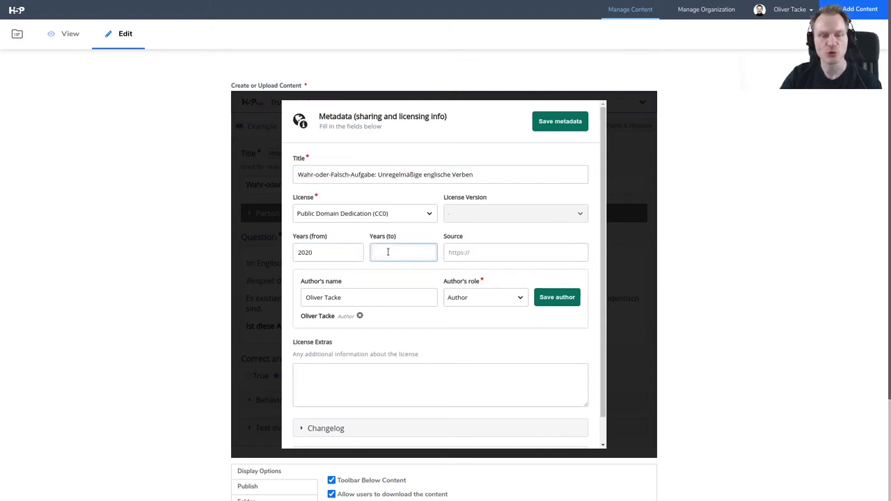
{"action": "left_click", "coordinate": [472, 253]}
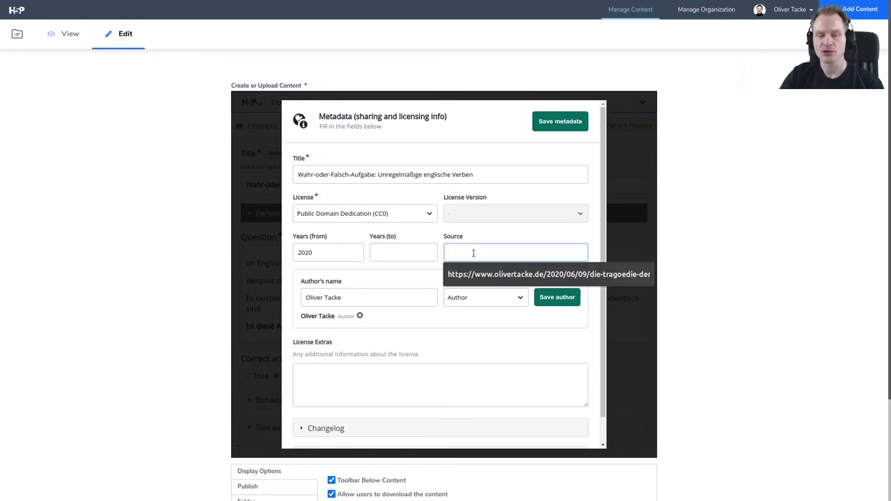
{"action": "key", "text": "Escape"}
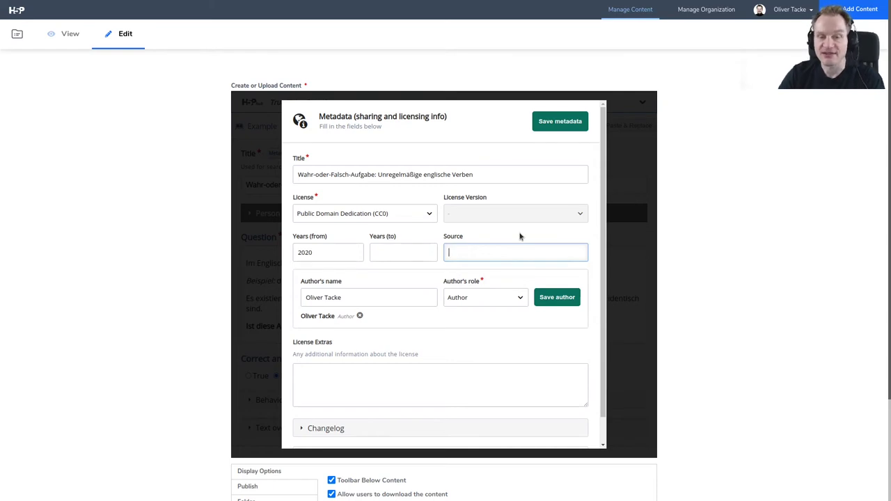
Set the question's license to Attribution (CC BY) with license version 2.5 Generic.
{"action": "left_click", "coordinate": [425, 216]}
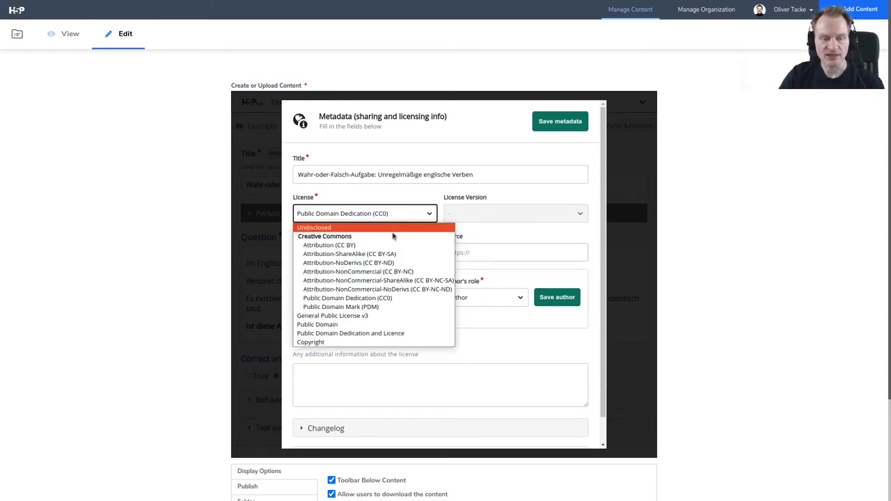
{"action": "left_click", "coordinate": [355, 247]}
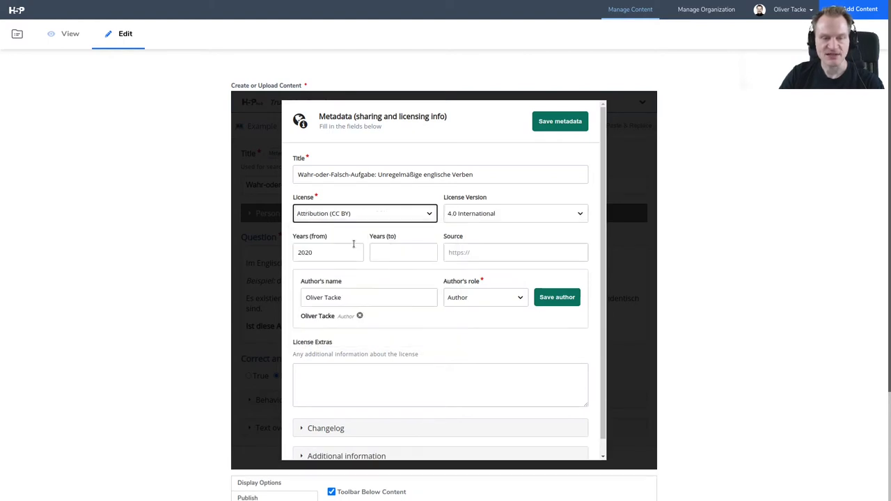
{"action": "left_click", "coordinate": [527, 214]}
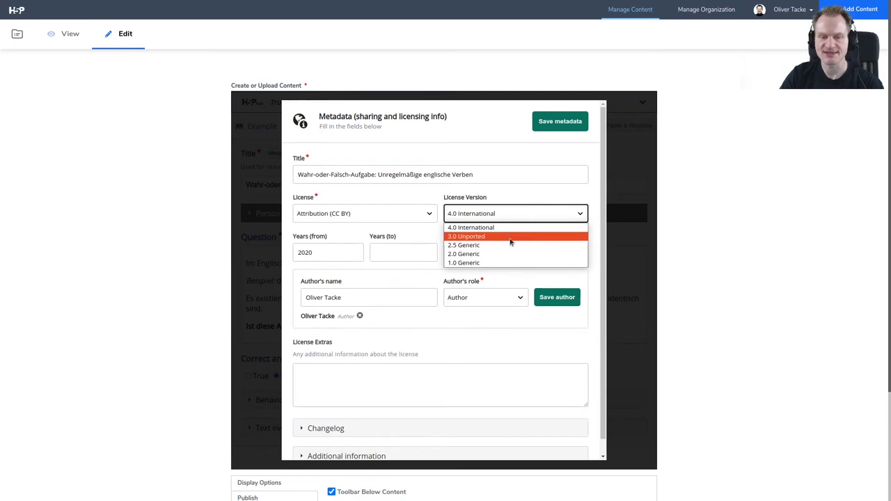
{"action": "left_click", "coordinate": [507, 245]}
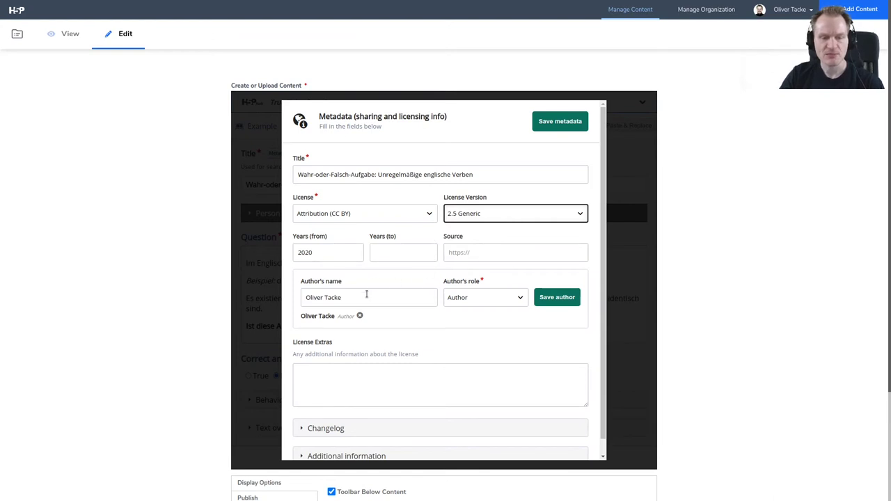
{"action": "left_click", "coordinate": [521, 299]}
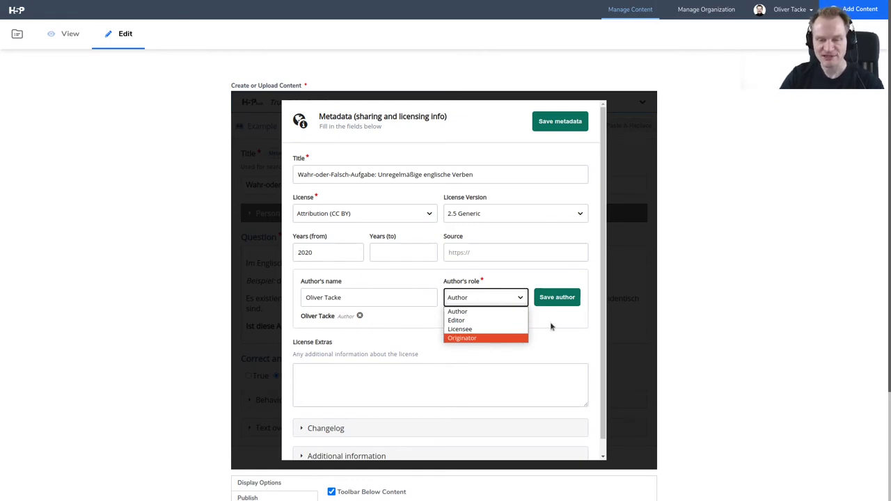
{"action": "left_click", "coordinate": [542, 325]}
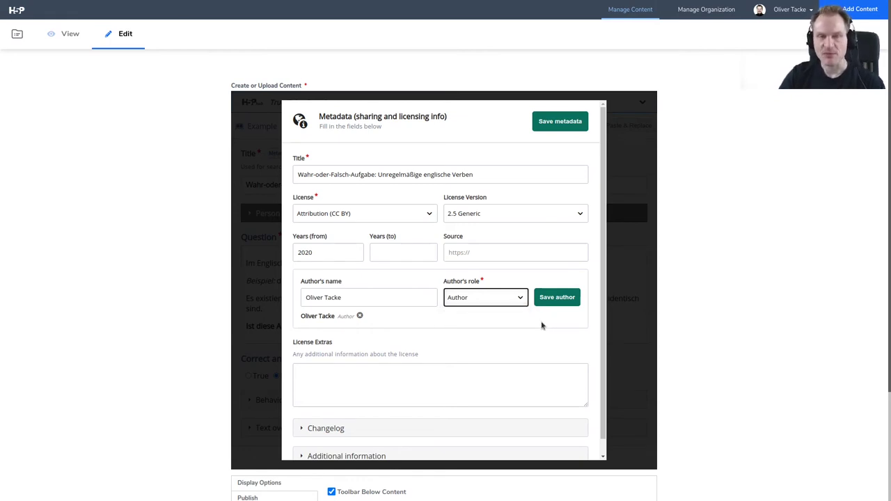
Log a new change in the question's changelog, dated 29-07-20 16:18:07, with the description WAS.
{"action": "scroll", "coordinate": [542, 325], "scroll_direction": "down", "scroll_amount": 3}
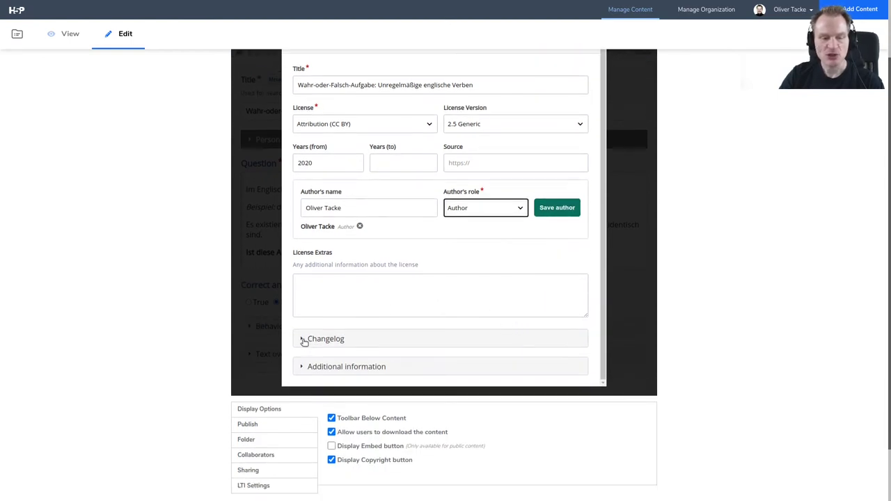
{"action": "left_click", "coordinate": [310, 342]}
{"action": "scroll", "coordinate": [295, 320], "scroll_direction": "down", "scroll_amount": 2}
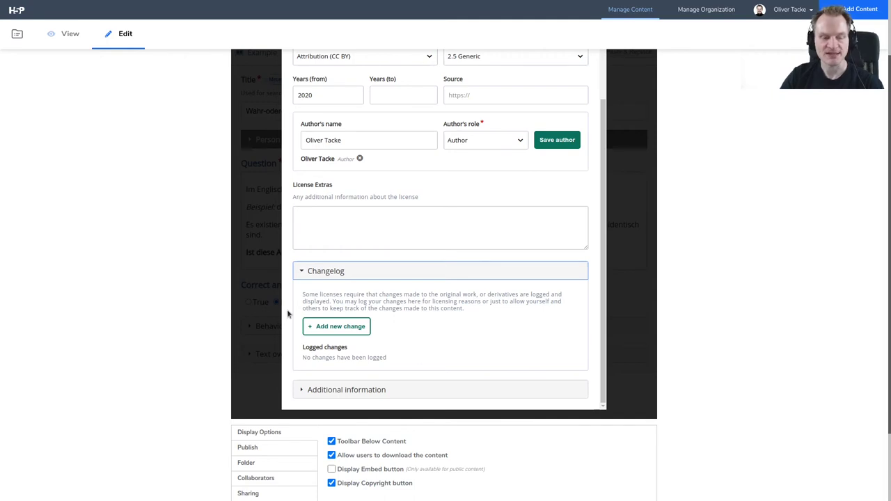
{"action": "left_click", "coordinate": [327, 328]}
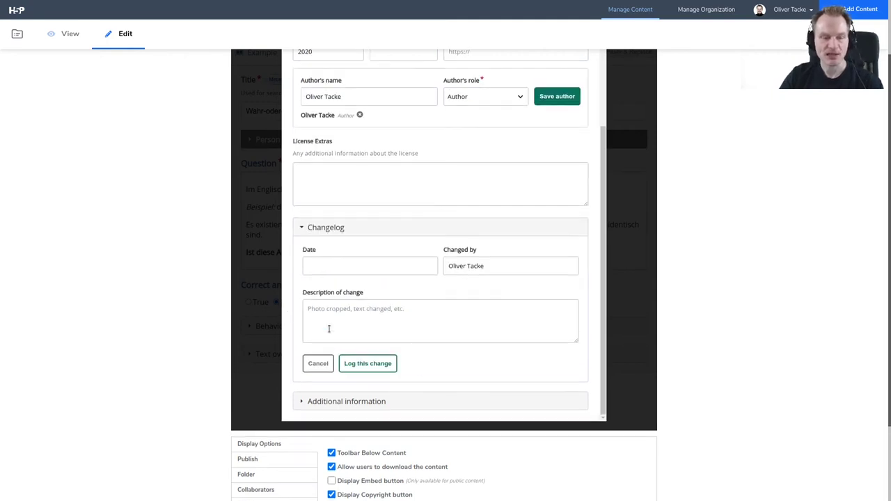
{"action": "left_click", "coordinate": [369, 279]}
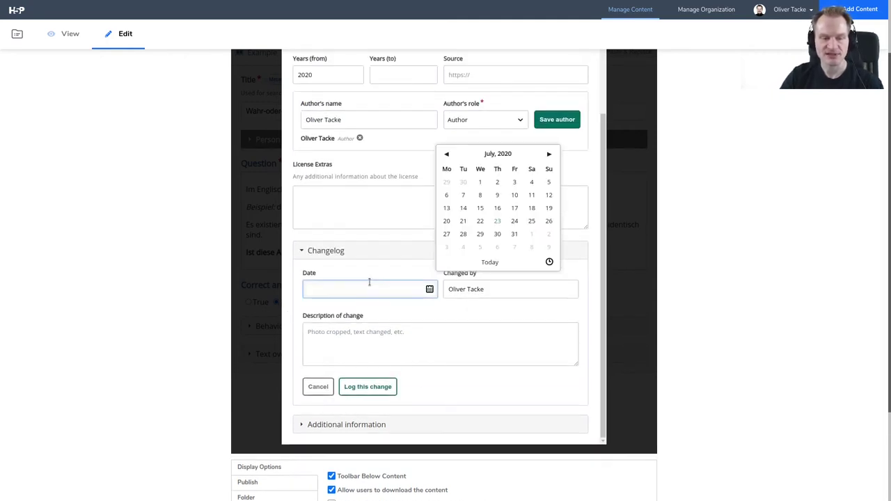
{"action": "left_click", "coordinate": [480, 234]}
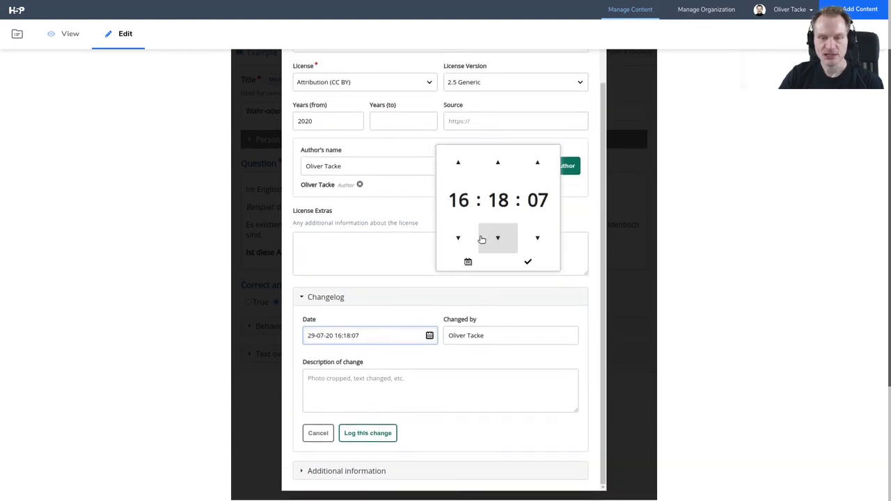
{"action": "left_click", "coordinate": [528, 262]}
{"action": "scroll", "coordinate": [462, 354], "scroll_direction": "down", "scroll_amount": 2}
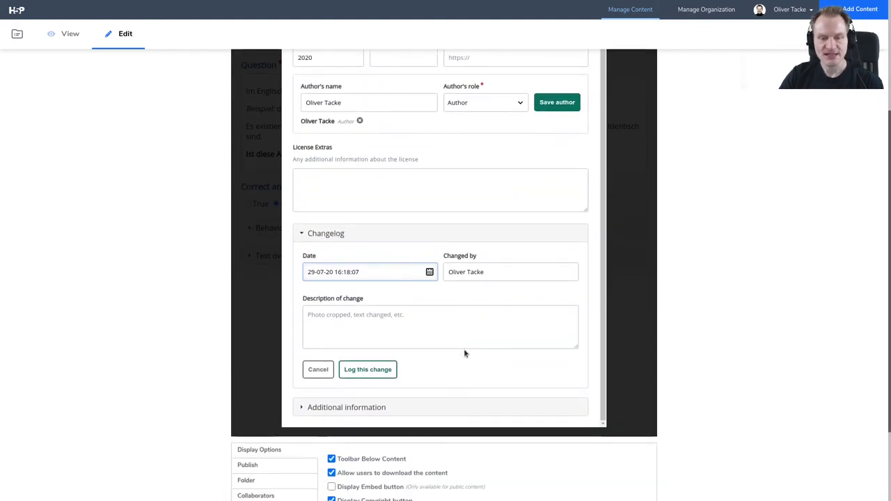
{"action": "left_click", "coordinate": [400, 317]}
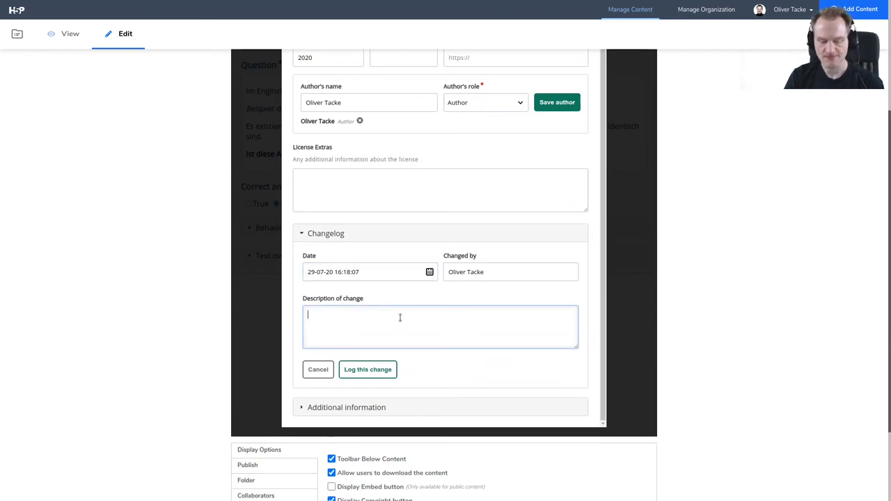
{"action": "type", "text": "WAS"}
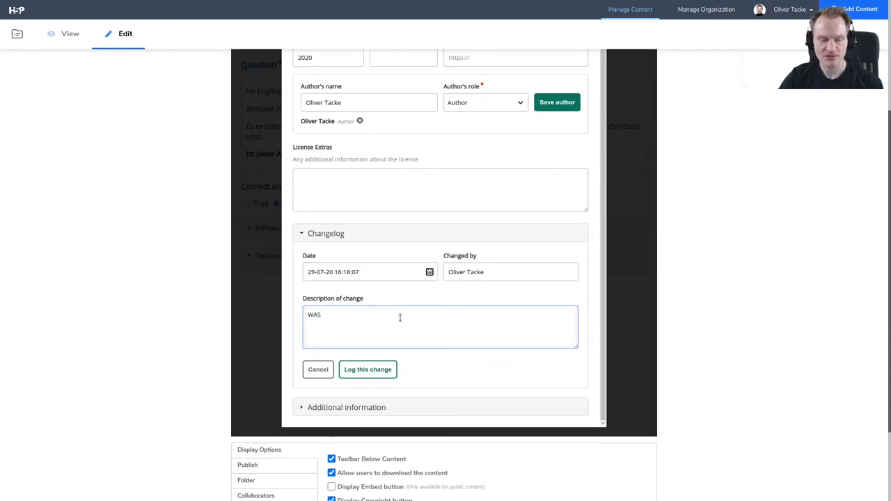
{"action": "left_click", "coordinate": [379, 370]}
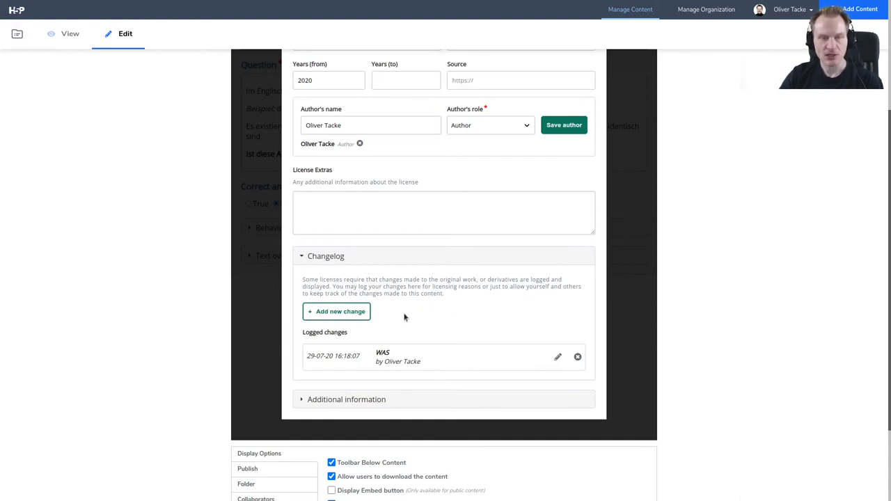
Enter EXTRA as the additional license information in the License Extras of the question's metadata.
{"action": "scroll", "coordinate": [406, 315], "scroll_direction": "down", "scroll_amount": 1}
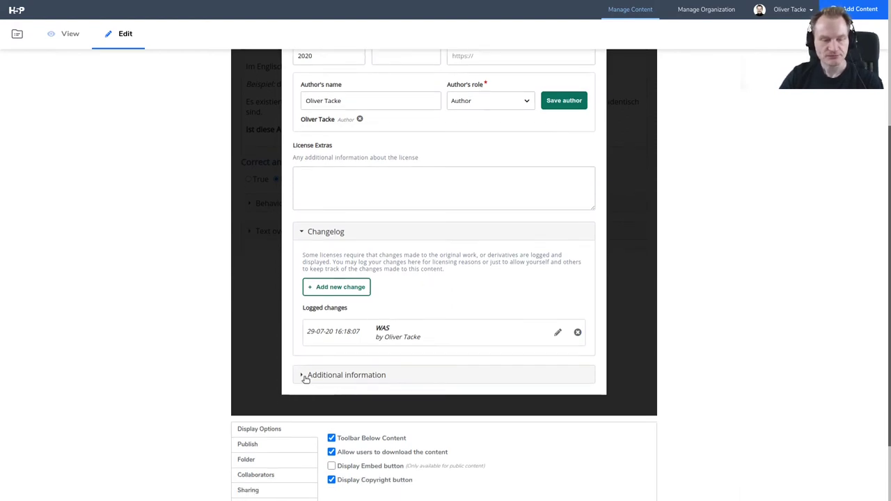
{"action": "left_click", "coordinate": [380, 184]}
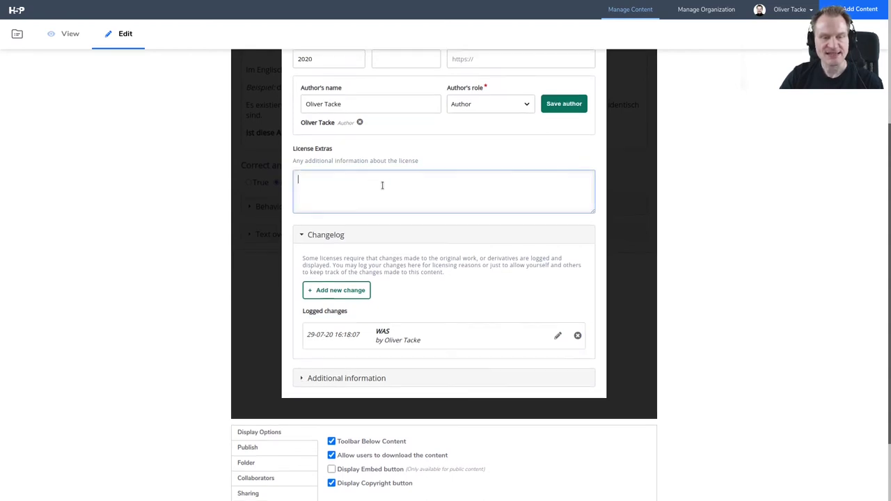
{"action": "scroll", "coordinate": [425, 237], "scroll_direction": "up", "scroll_amount": 2}
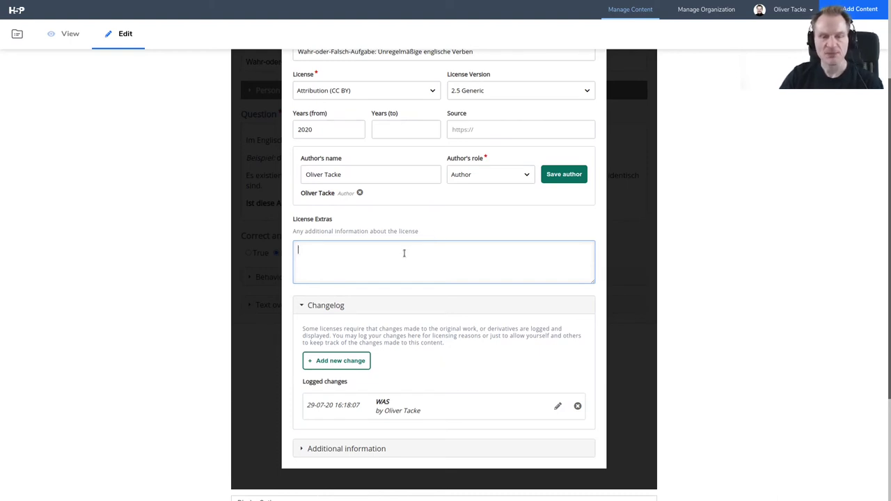
{"action": "scroll", "coordinate": [379, 259], "scroll_direction": "down", "scroll_amount": 1}
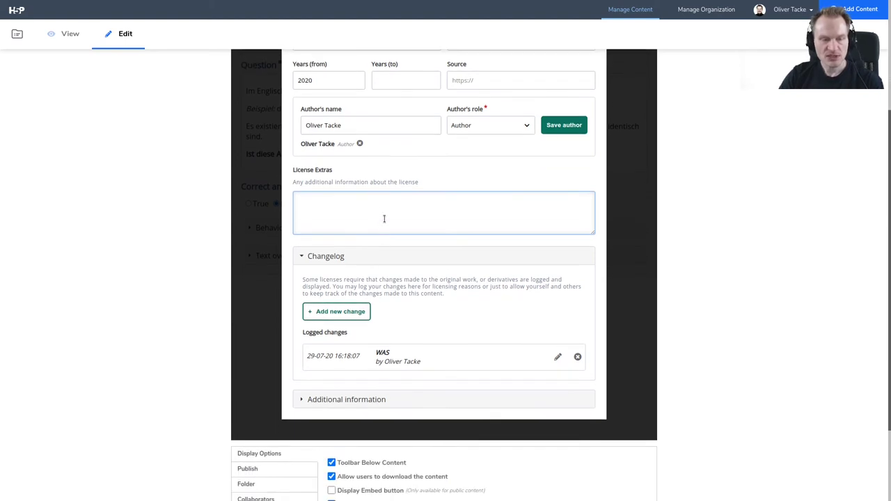
{"action": "type", "text": "EXTRA"}
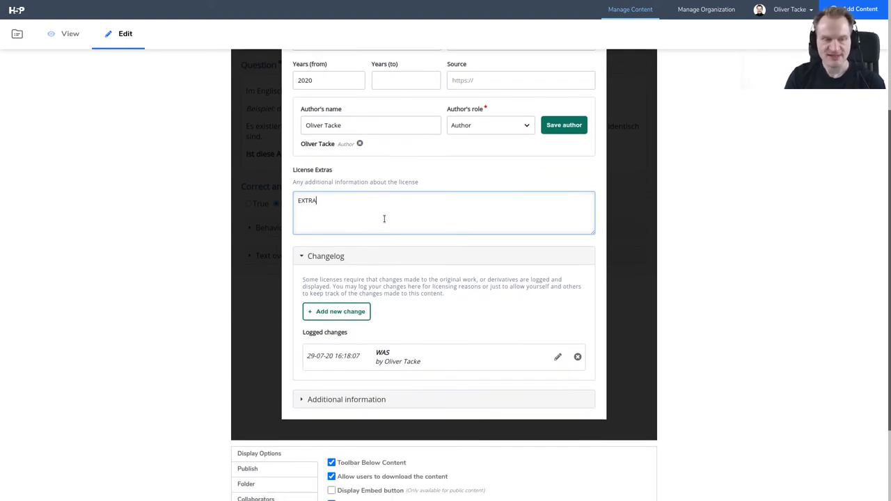
Expand the additional information with the author comments and save the question's metadata.
{"action": "scroll", "coordinate": [302, 293], "scroll_direction": "down", "scroll_amount": 1}
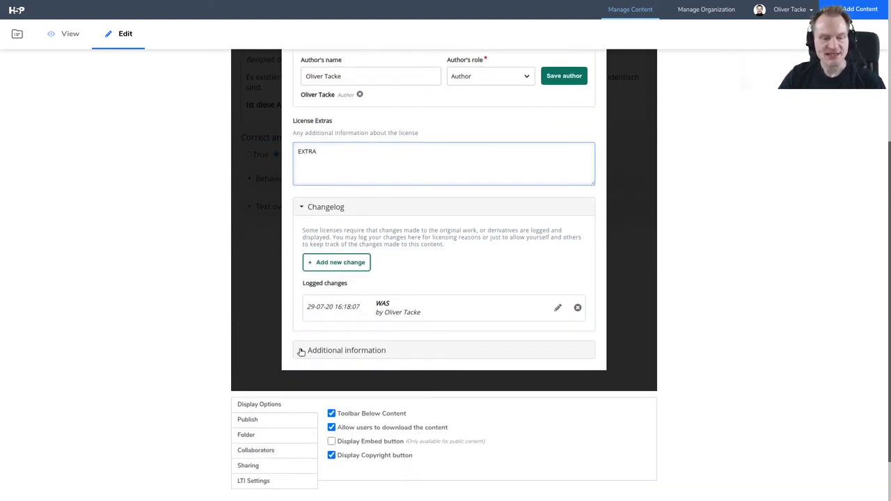
{"action": "left_click", "coordinate": [301, 350]}
{"action": "scroll", "coordinate": [288, 299], "scroll_direction": "down", "scroll_amount": 1}
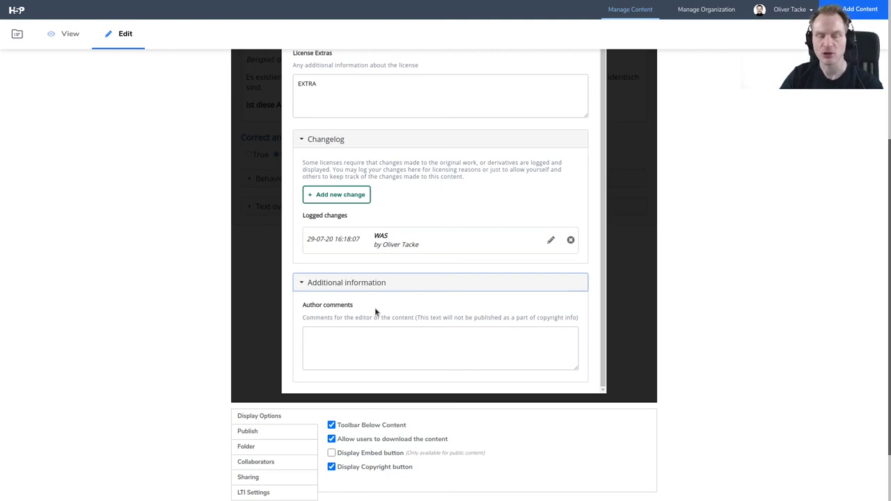
{"action": "scroll", "coordinate": [494, 294], "scroll_direction": "up", "scroll_amount": 5}
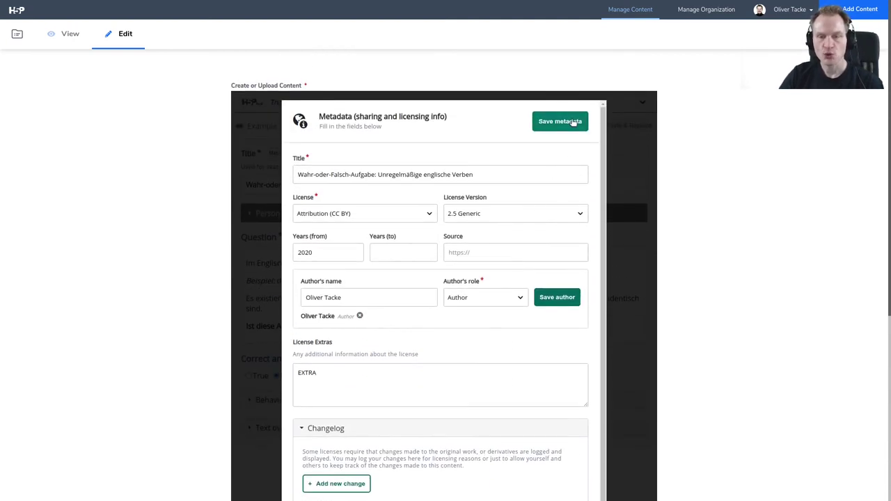
{"action": "left_click", "coordinate": [573, 122]}
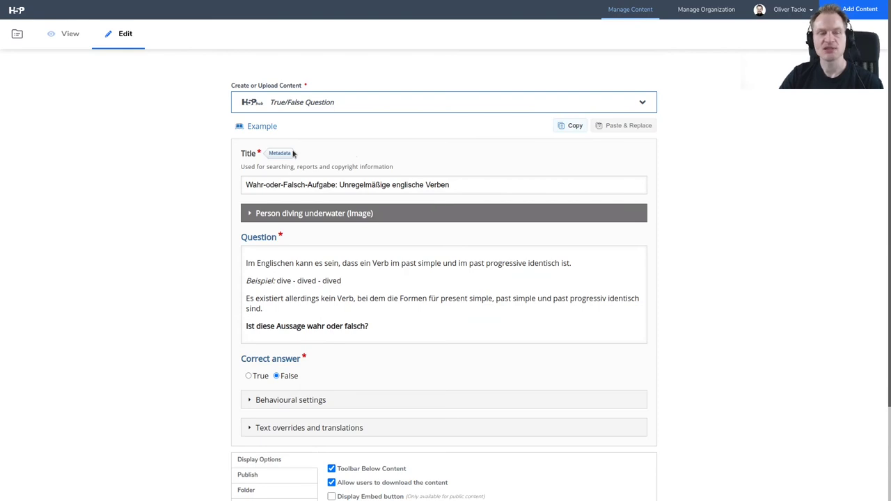
Expand the diving image's settings, review the image's metadata and close it by saving.
{"action": "left_click", "coordinate": [383, 214]}
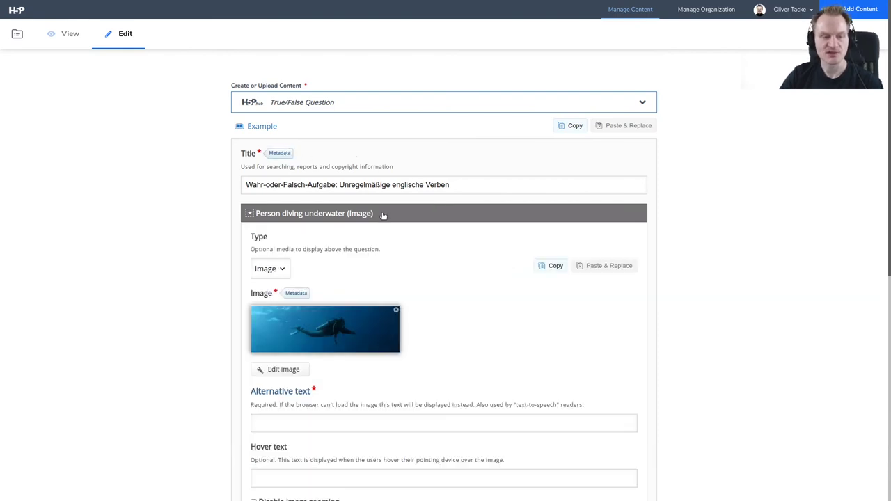
{"action": "scroll", "coordinate": [478, 197], "scroll_direction": "down", "scroll_amount": 2}
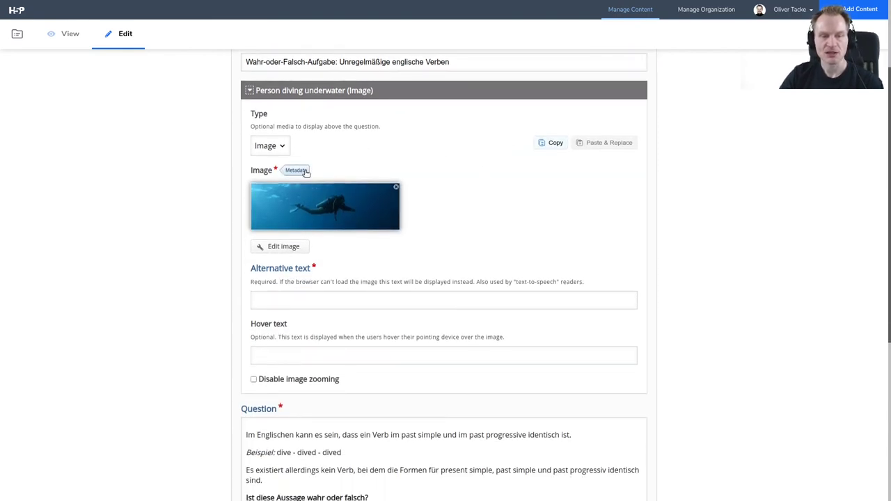
{"action": "left_click", "coordinate": [304, 171]}
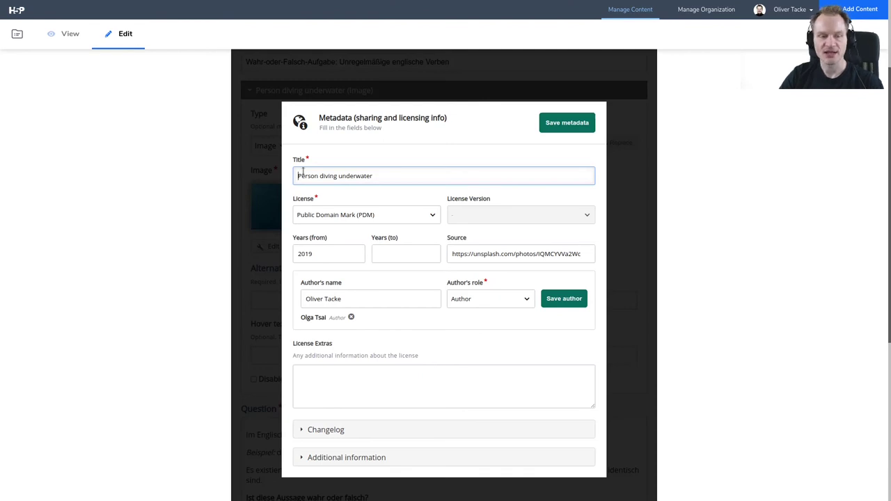
{"action": "left_click", "coordinate": [580, 124]}
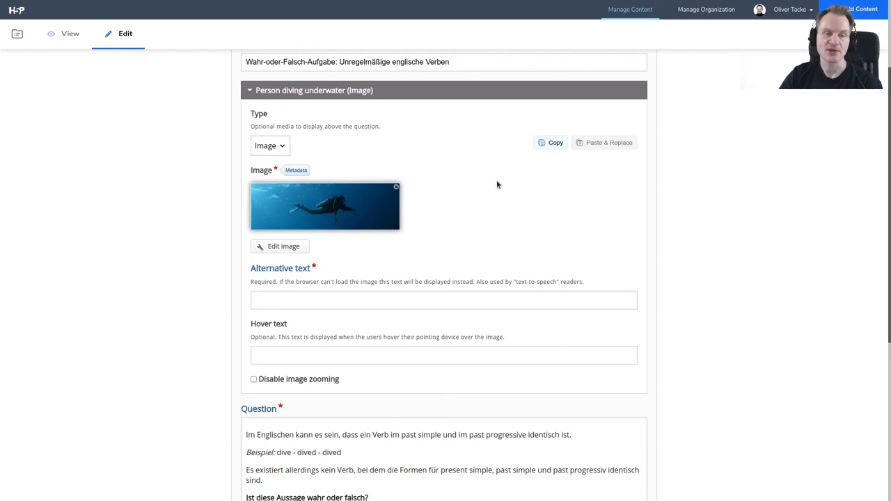
Save the edited true/false question and display its rights of use.
{"action": "scroll", "coordinate": [473, 181], "scroll_direction": "up", "scroll_amount": 3}
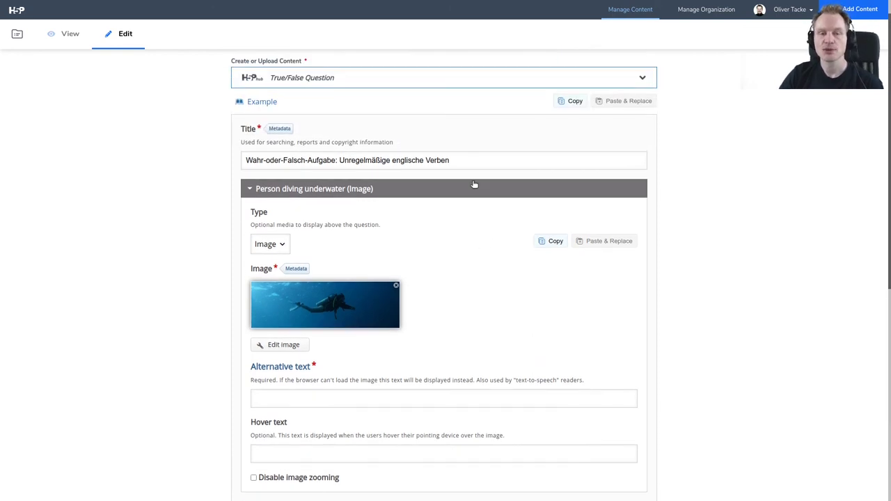
{"action": "scroll", "coordinate": [474, 185], "scroll_direction": "up", "scroll_amount": 1}
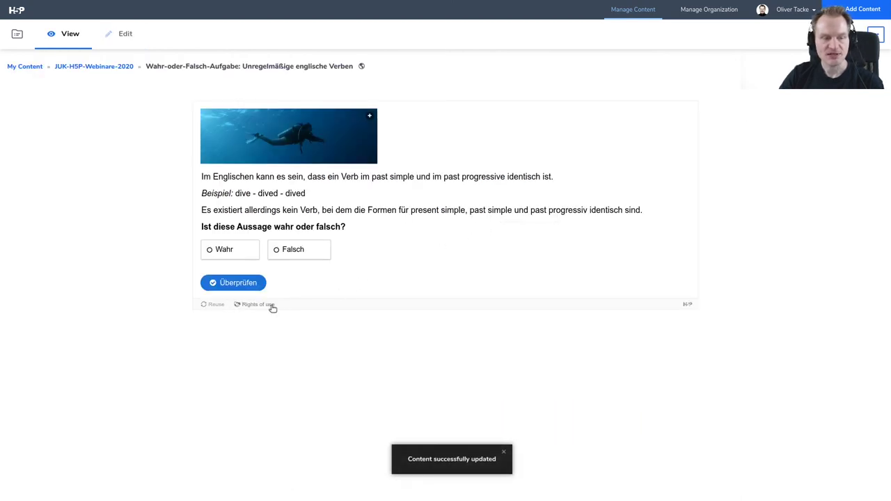
{"action": "left_click", "coordinate": [271, 307]}
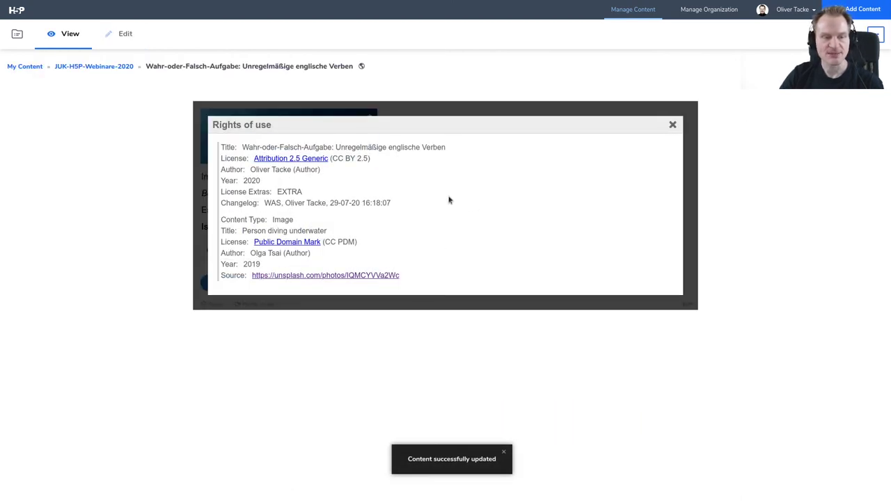